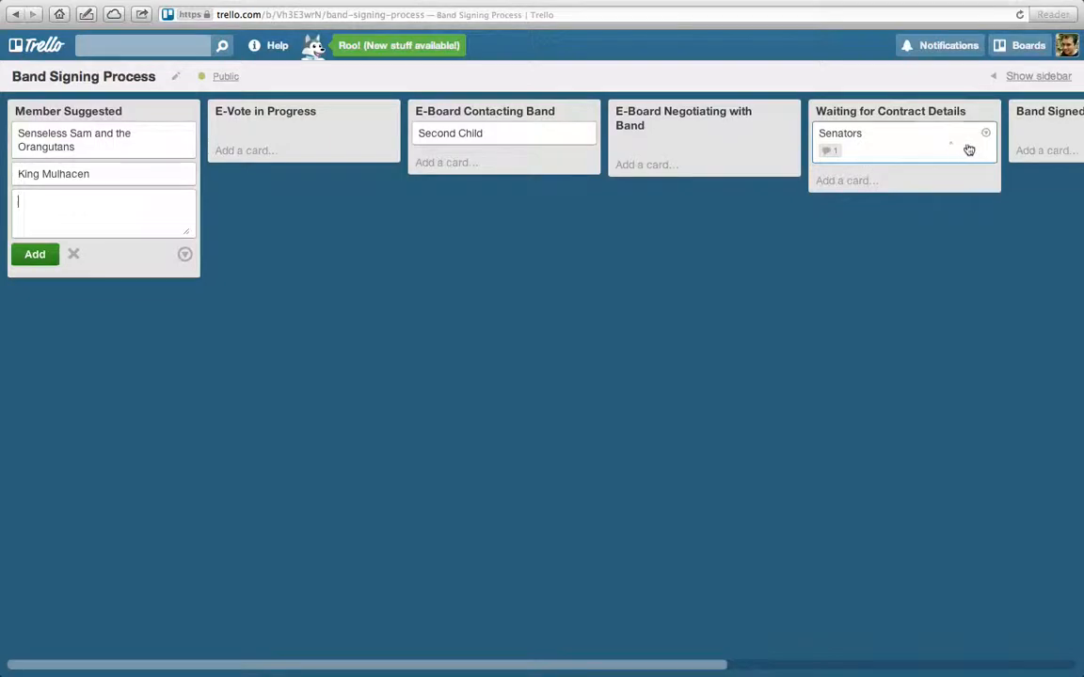
Step: Look across the board's lists from Member Suggested to Band Signed Ready for Show
scroll(839, 273, "right", 2)
scroll(839, 273, "right", 5)
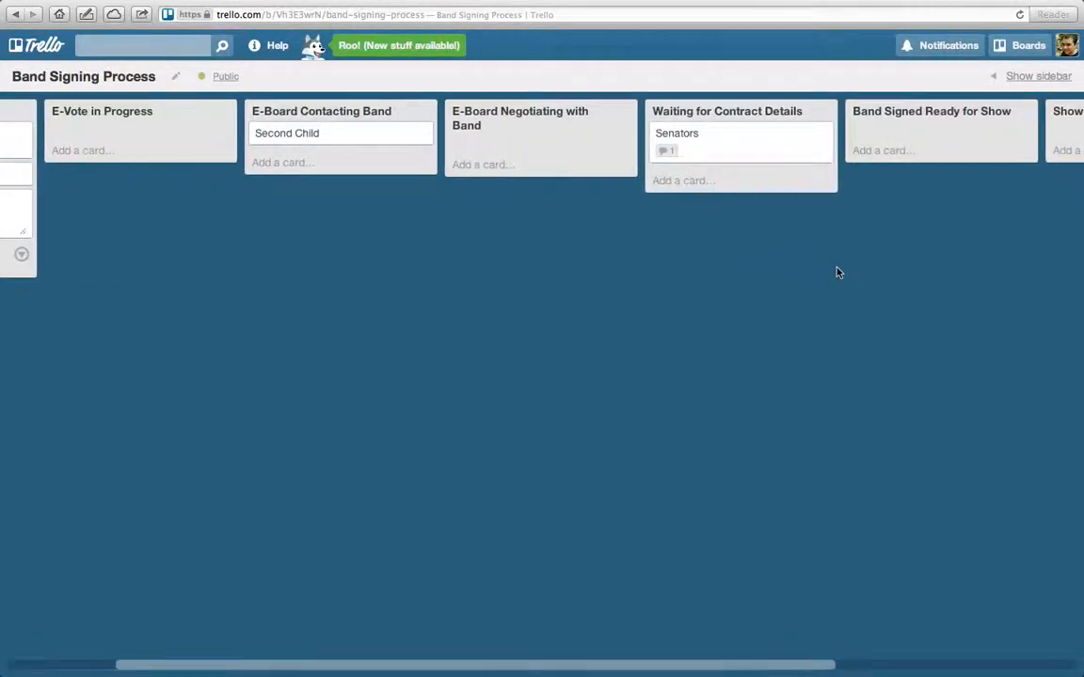
scroll(840, 273, "left", 6)
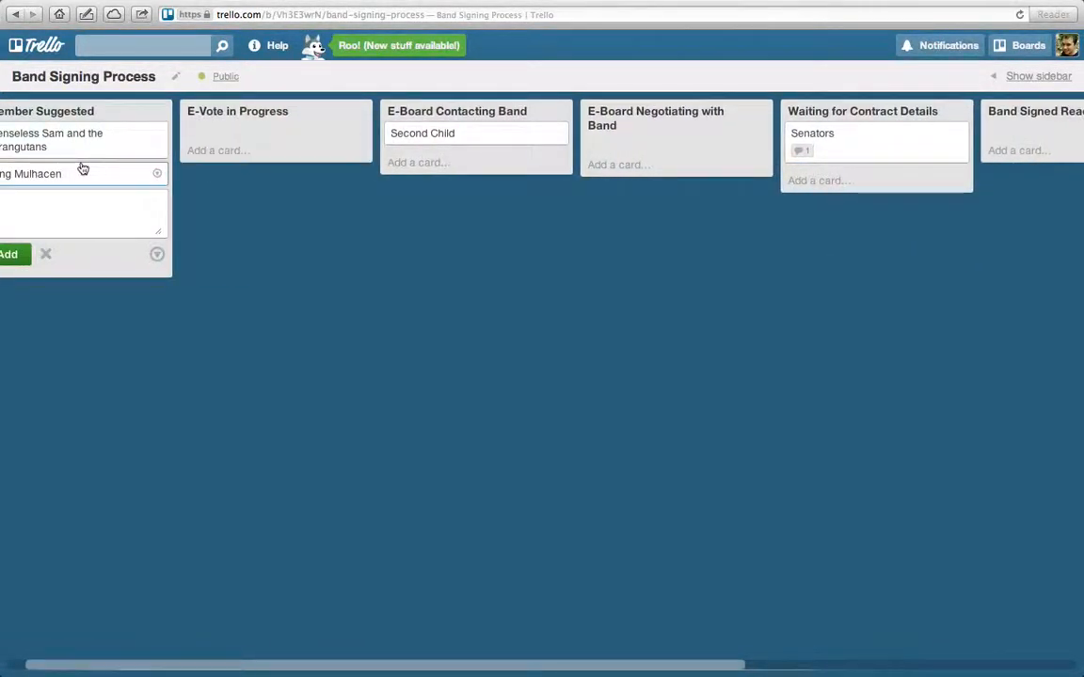
scroll(83, 169, "left", 2)
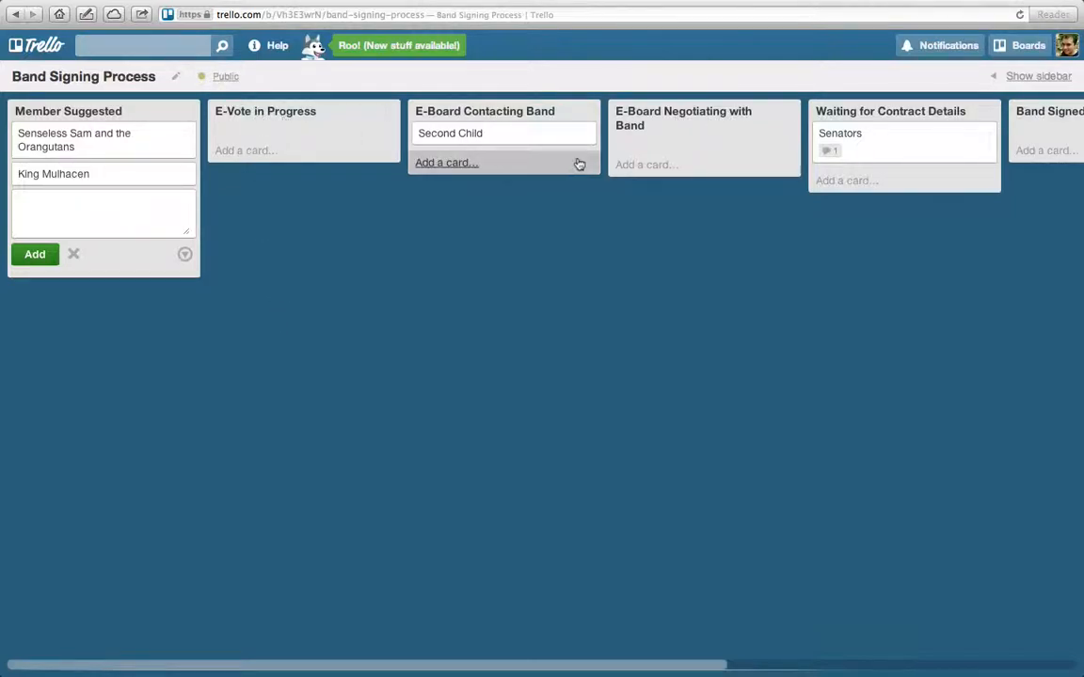
left_click(266, 114)
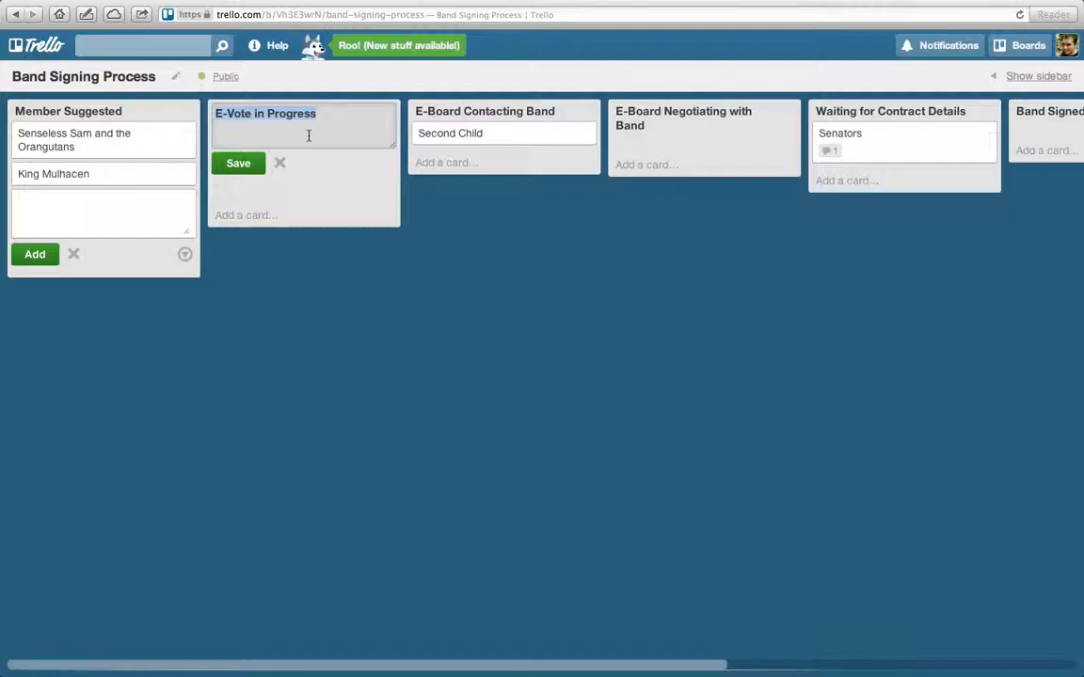
left_click(247, 165)
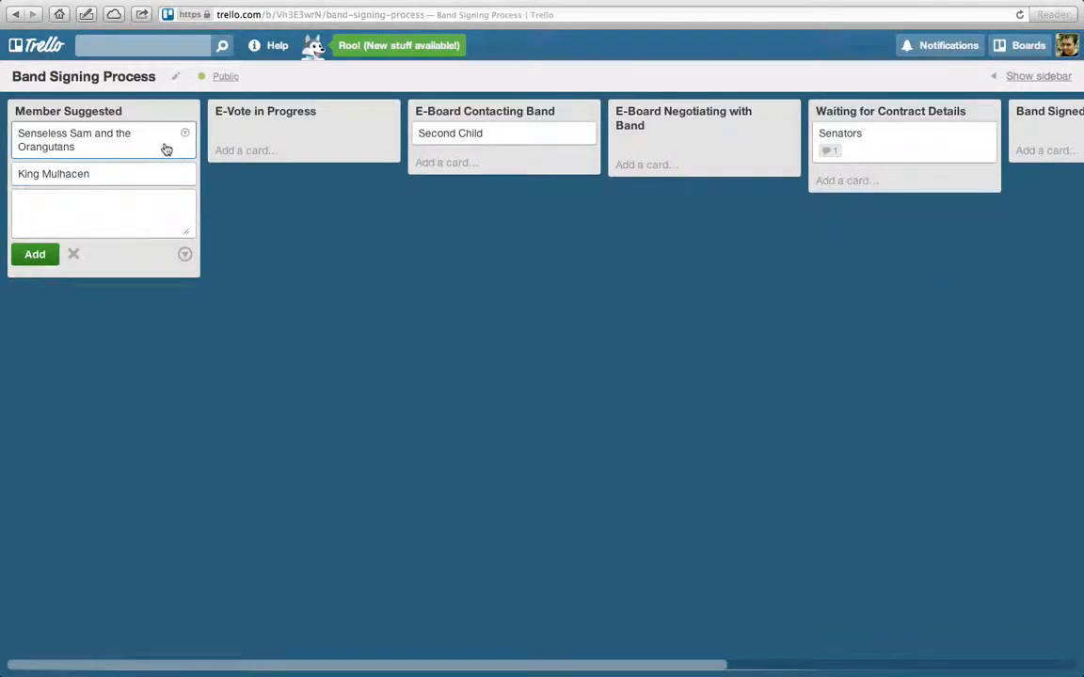
Step: Move the Senseless Sam and the Orangutans card to E-Vote in Progress and back to Member Suggested
mouse_move(166, 150)
left_mouse_down()
mouse_move(346, 138)
mouse_move(694, 166)
mouse_move(341, 123)
mouse_move(168, 149)
left_mouse_up()
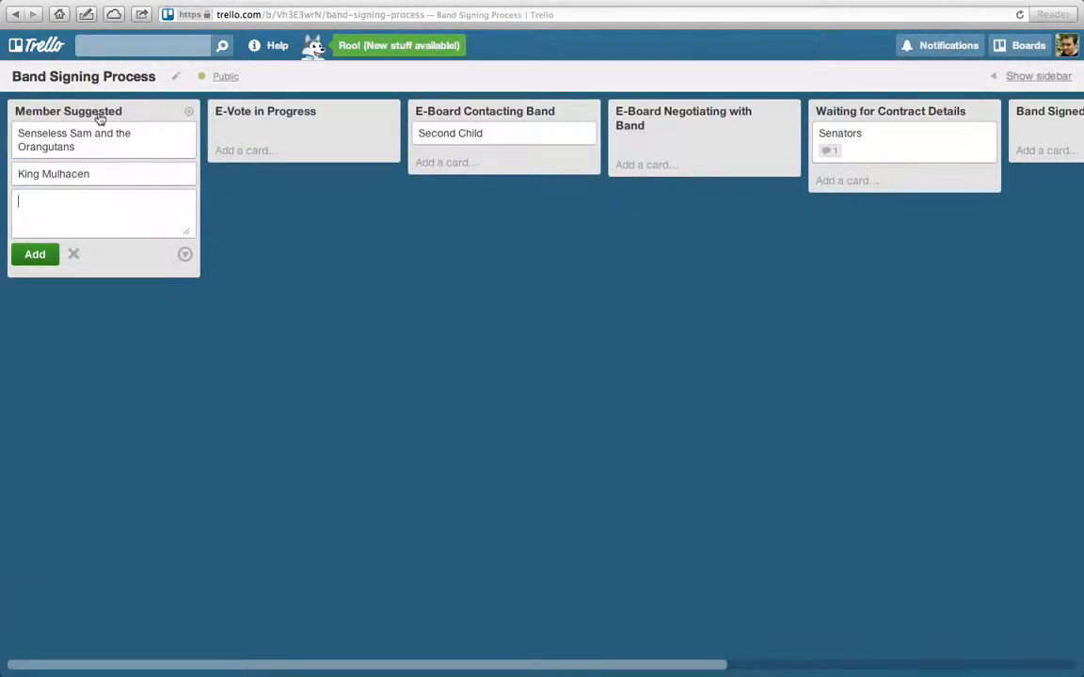
mouse_move(145, 145)
left_mouse_down()
mouse_move(300, 126)
mouse_move(491, 145)
mouse_move(562, 183)
mouse_move(152, 121)
mouse_move(105, 148)
mouse_move(128, 147)
left_mouse_up()
left_click(138, 148)
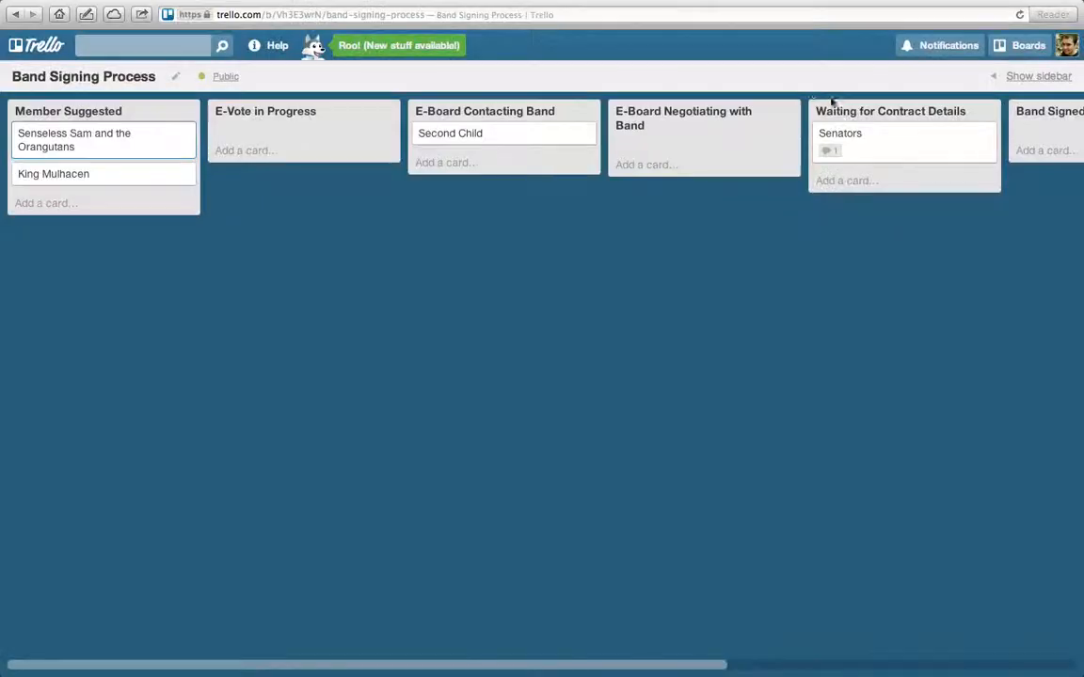
left_click(787, 82)
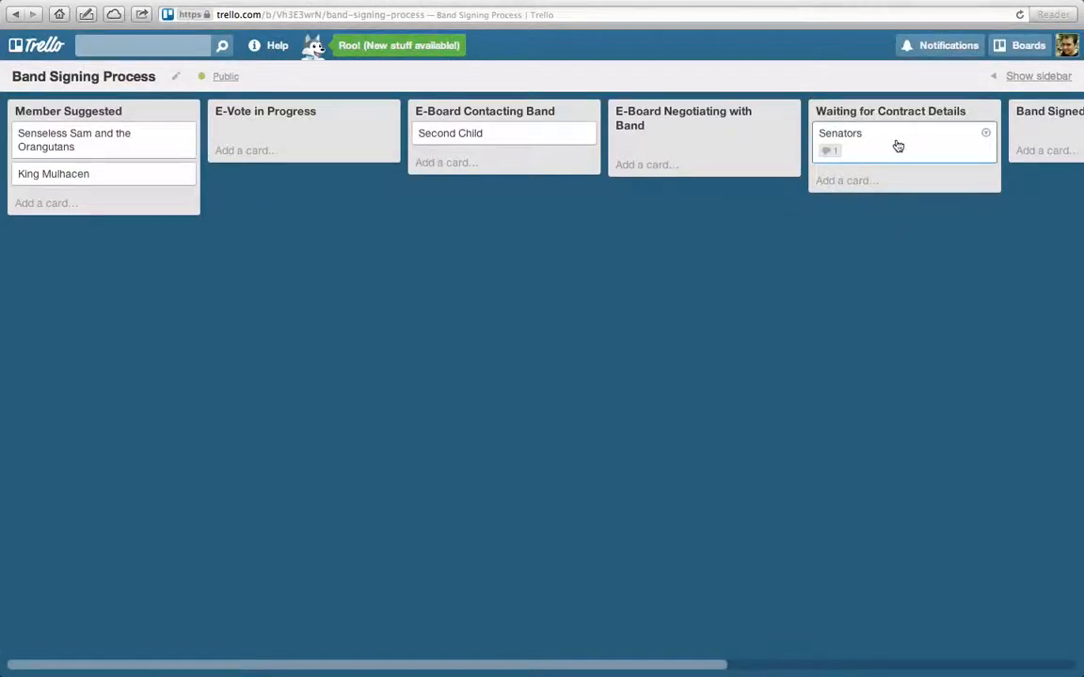
Step: Open the Senators card to review its comments, activity and available actions, and close it
left_click(897, 146)
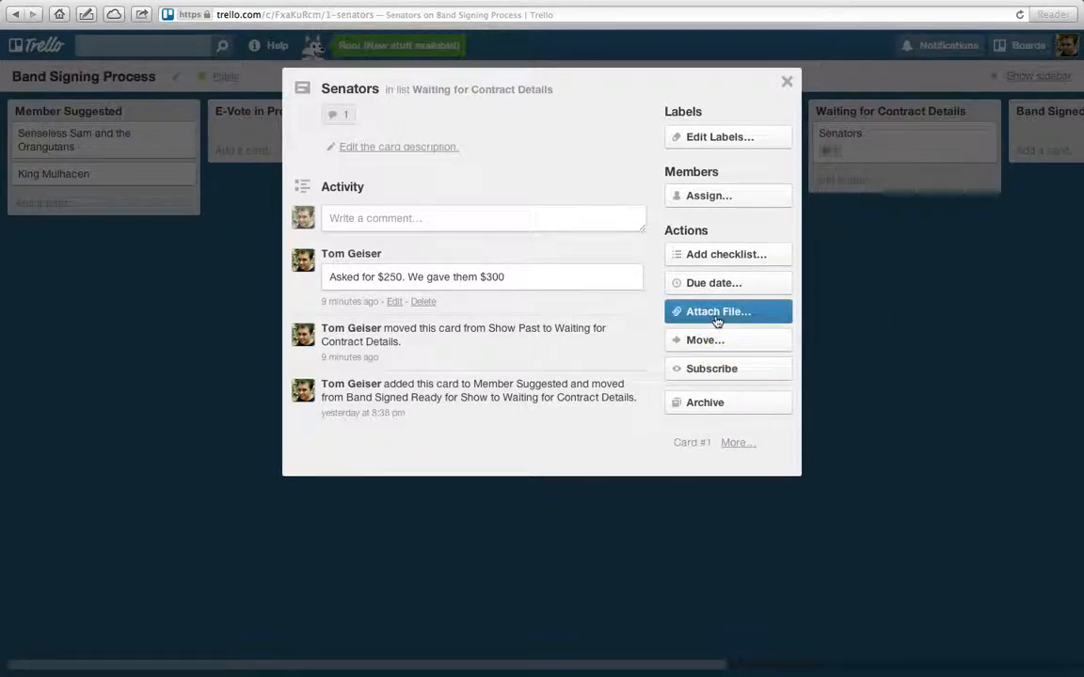
left_click(788, 85)
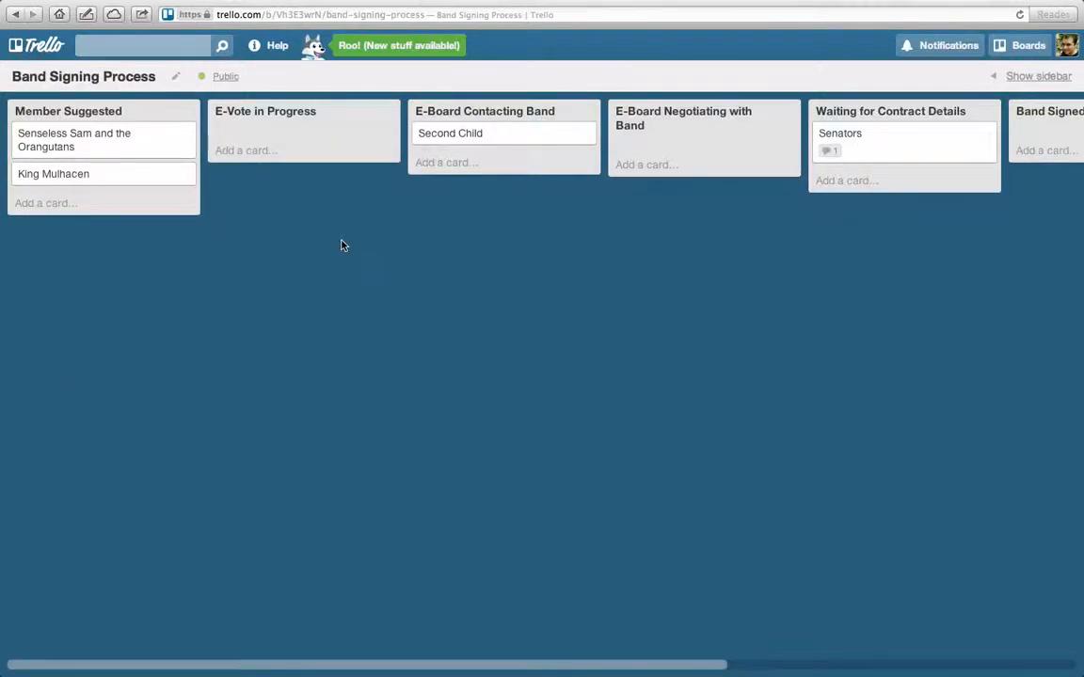
Step: Add a card named Bright Red Cardinal to the Member Suggested list
left_click(44, 205)
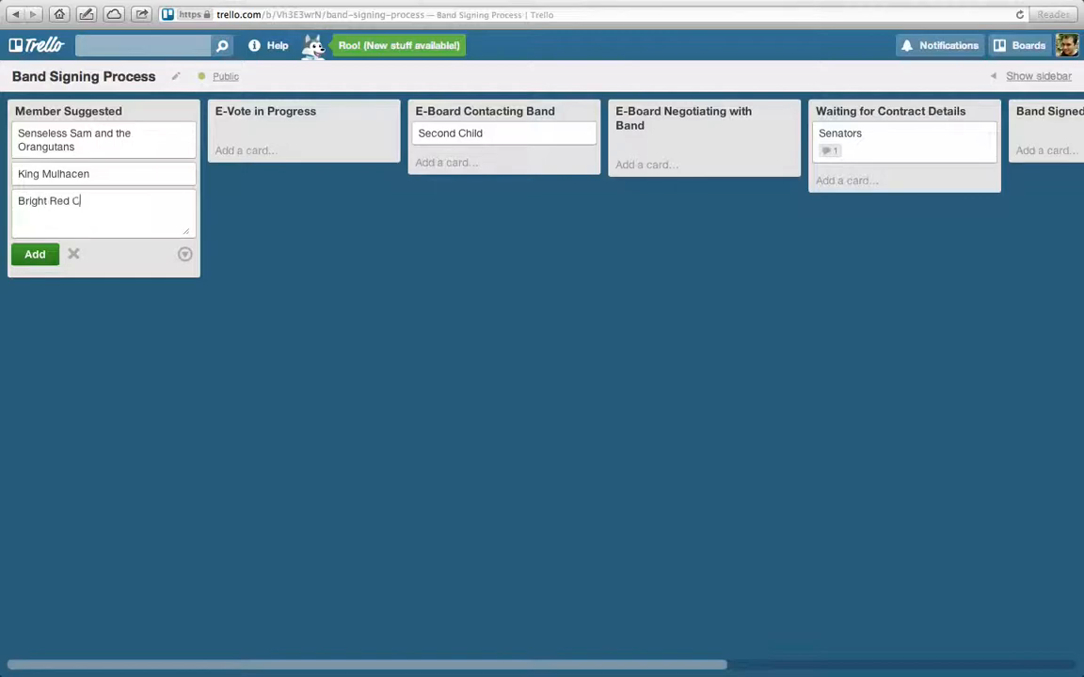
left_click(85, 204)
key("BackSpace")
type("a")
left_click(35, 254)
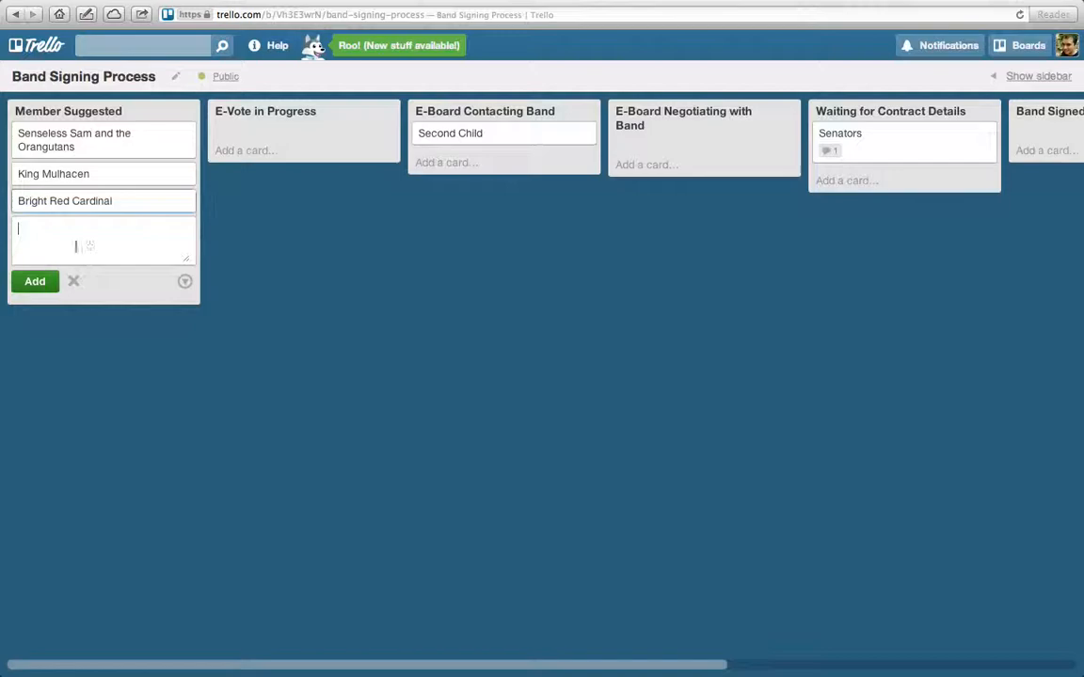
left_click(112, 372)
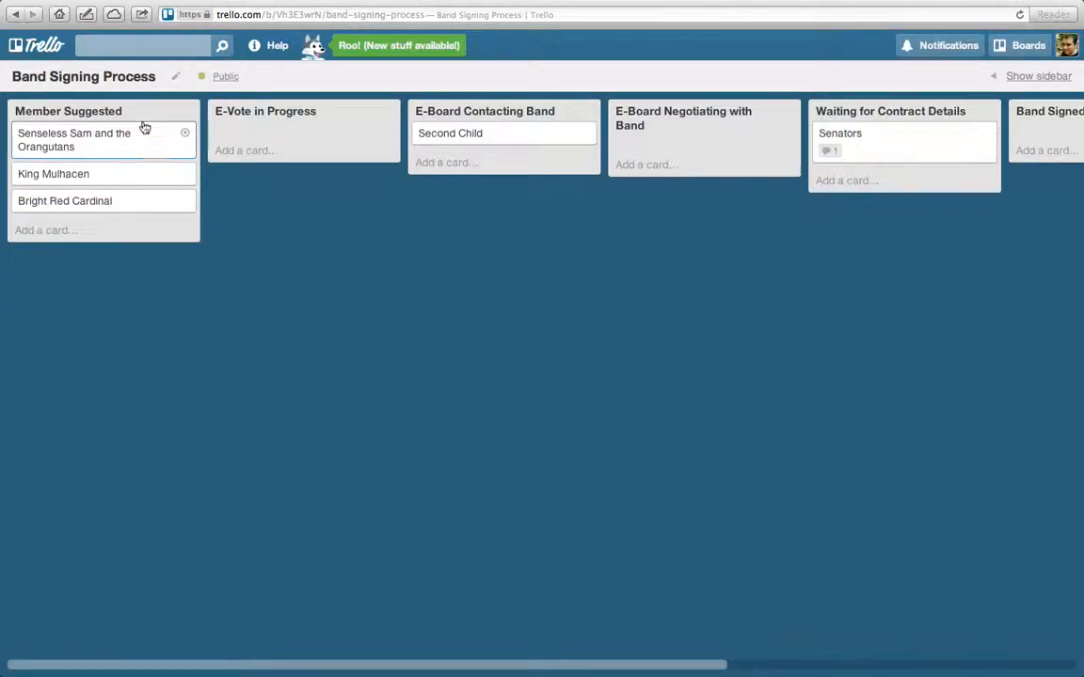
Step: Open the Bright Red Cardinal card to check its activity history, and close it
left_click(130, 208)
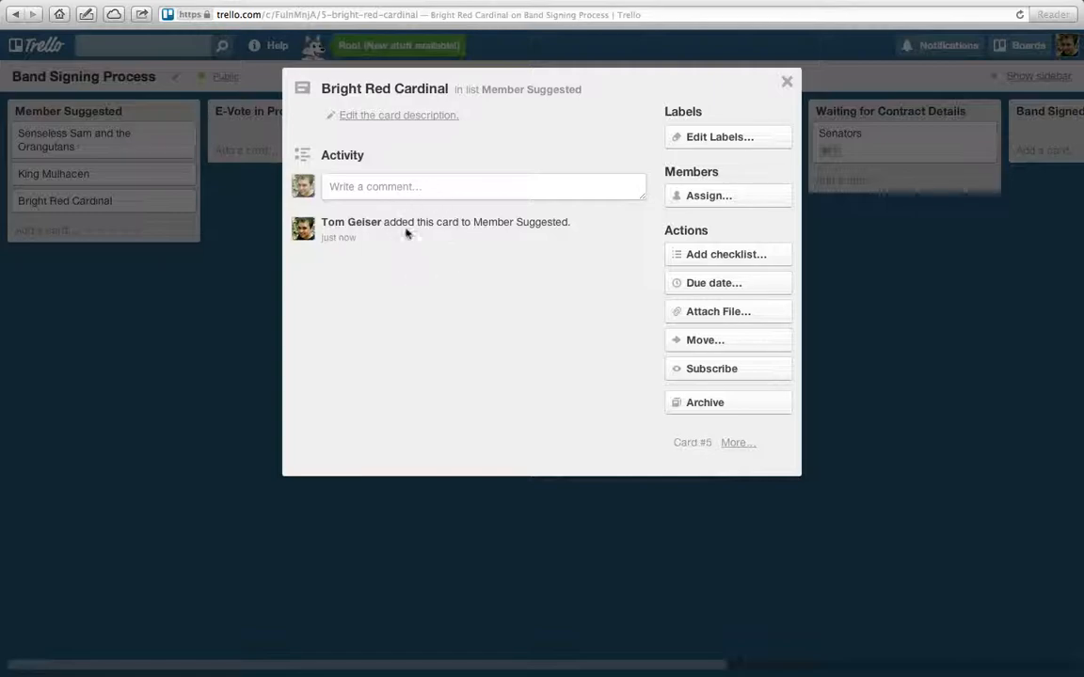
left_click(787, 84)
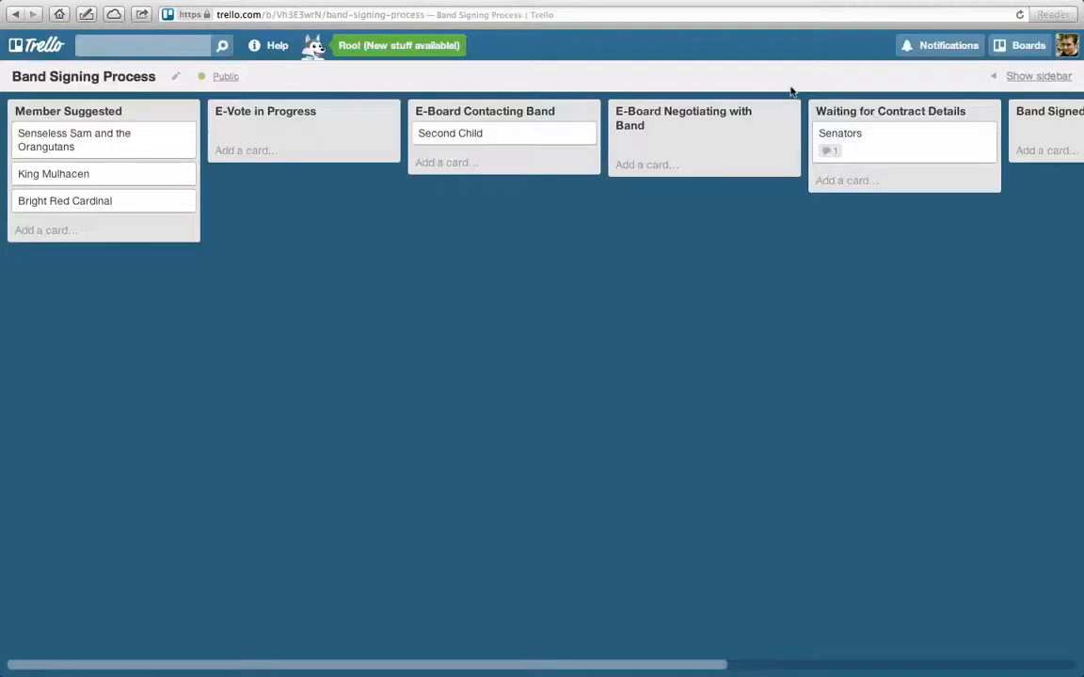
Step: Review the board's members and recent activity, and hide them again
left_click(1056, 80)
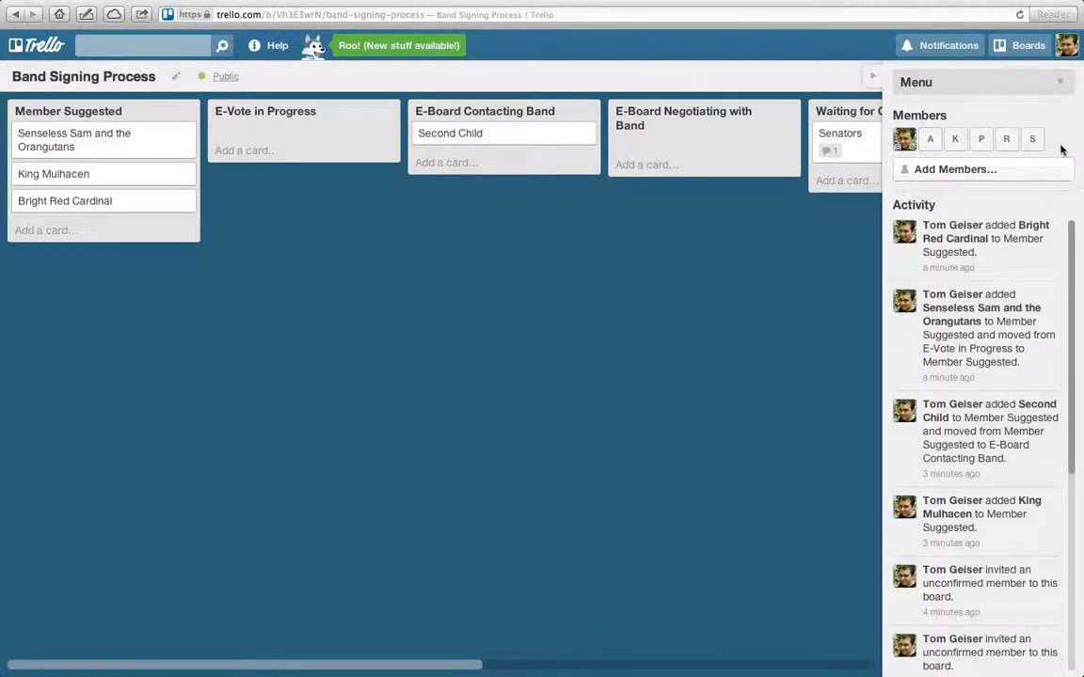
left_click(873, 79)
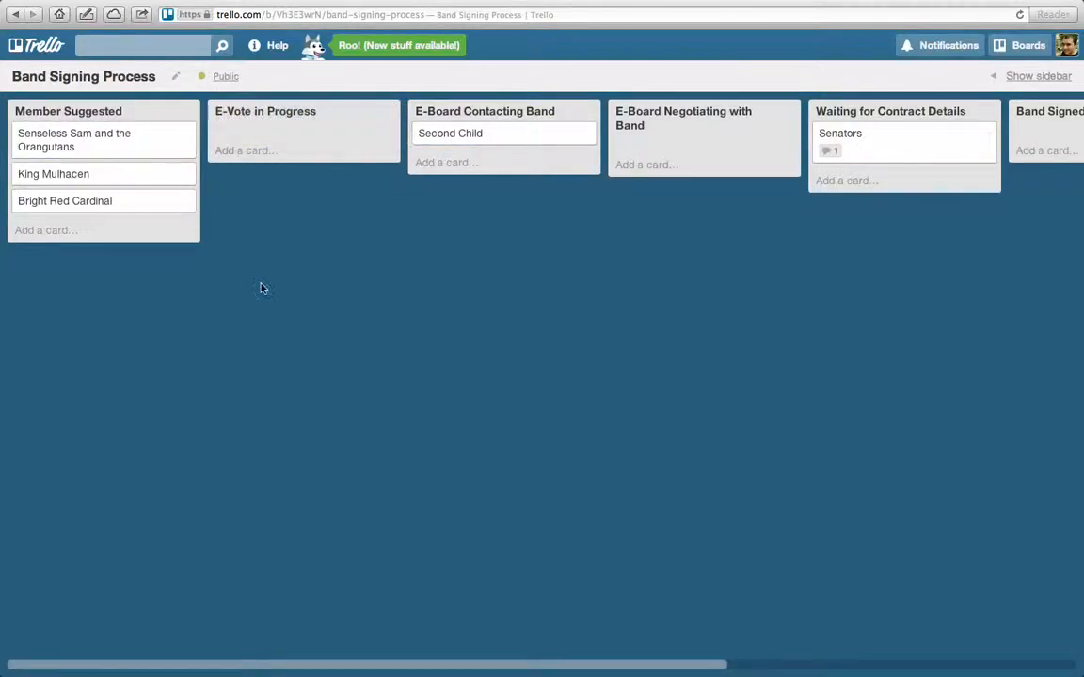
scroll(393, 198, "right", 5)
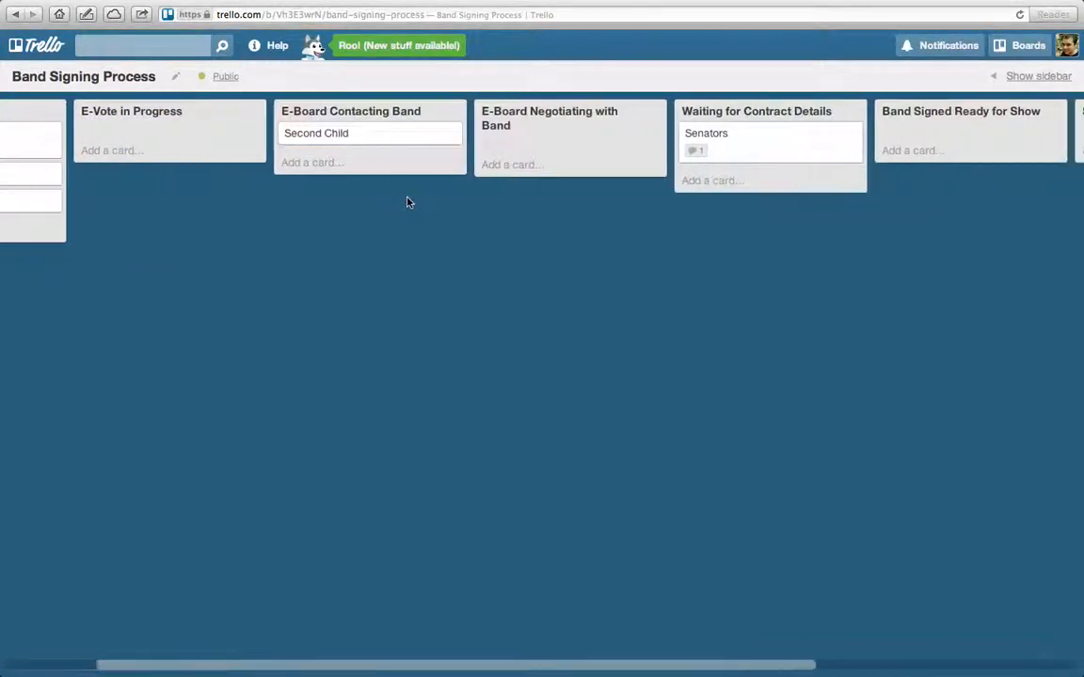
scroll(407, 202, "left", 3)
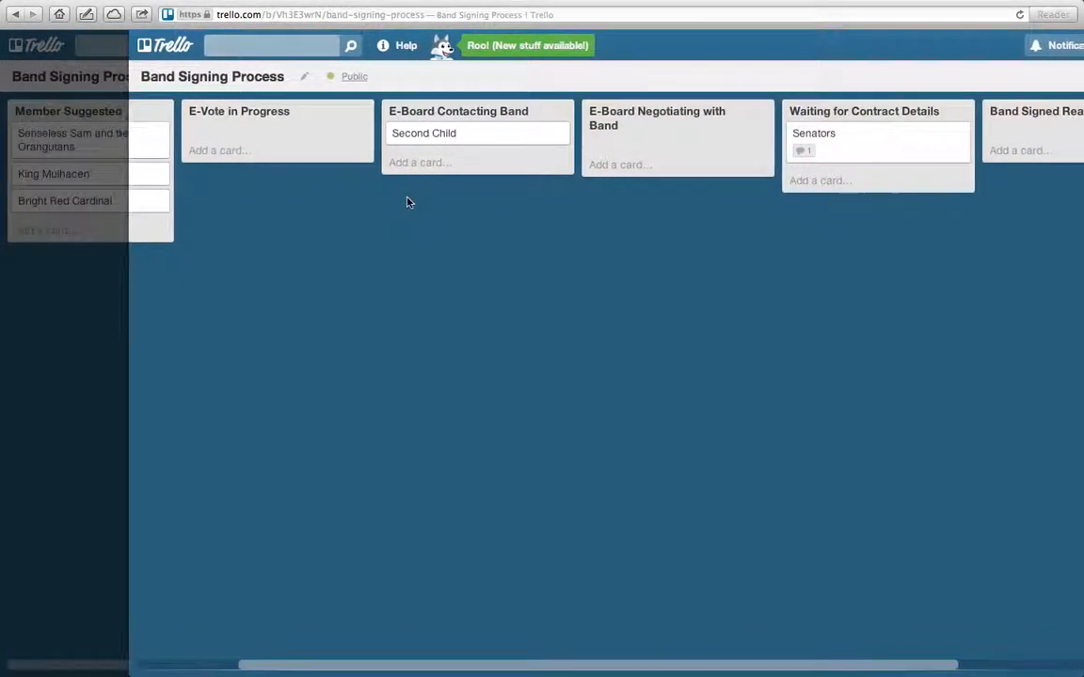
left_click_drag(322, 670, 217, 667)
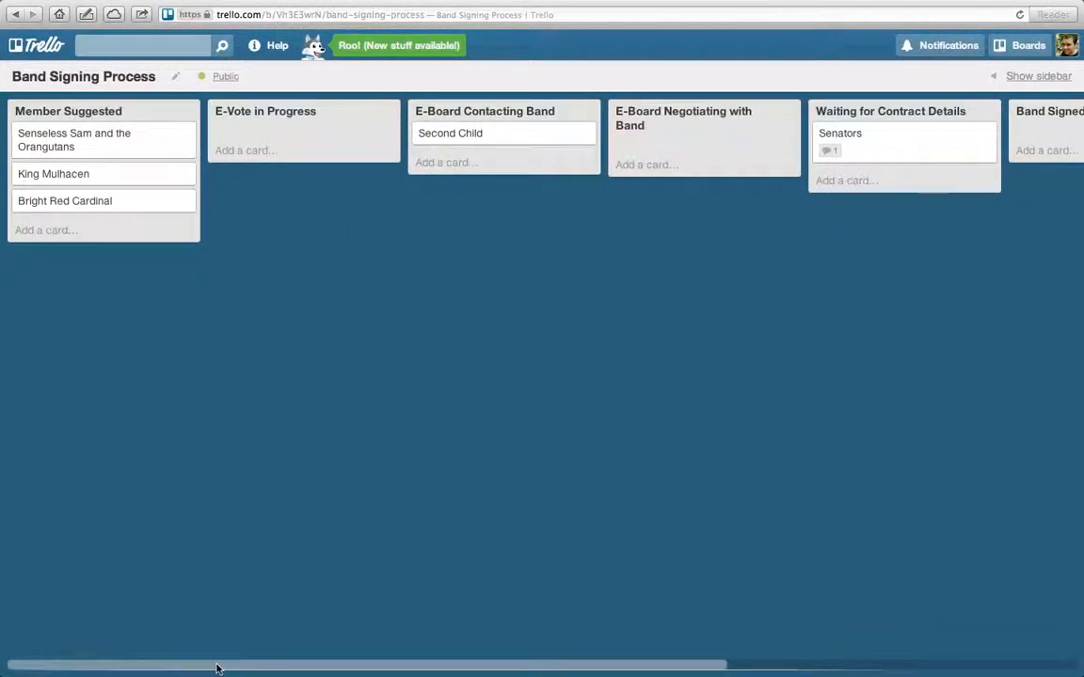
left_click(1041, 77)
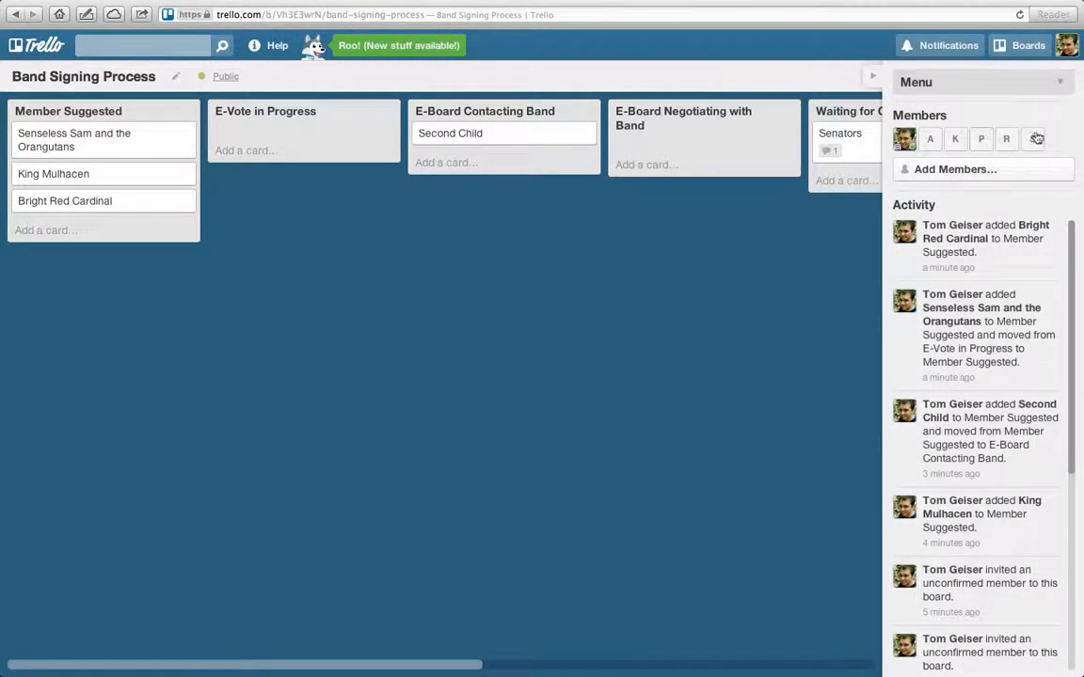
left_click(874, 76)
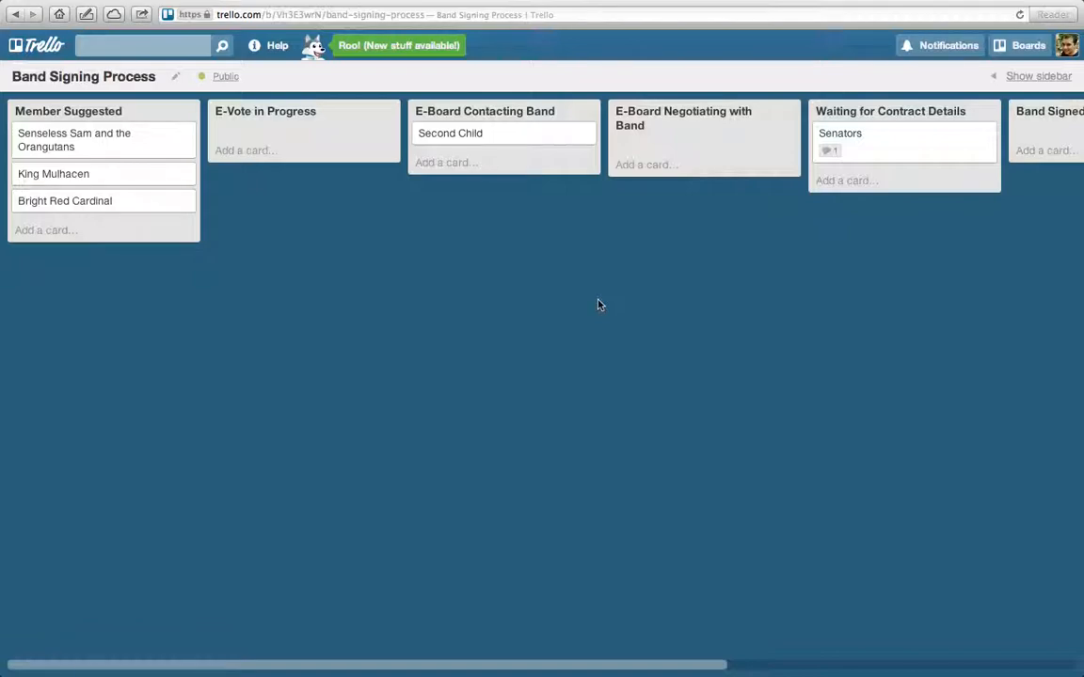
Step: Open the Senseless Sam and the Orangutans card to view its details and member assignment option, and close it
left_click(140, 146)
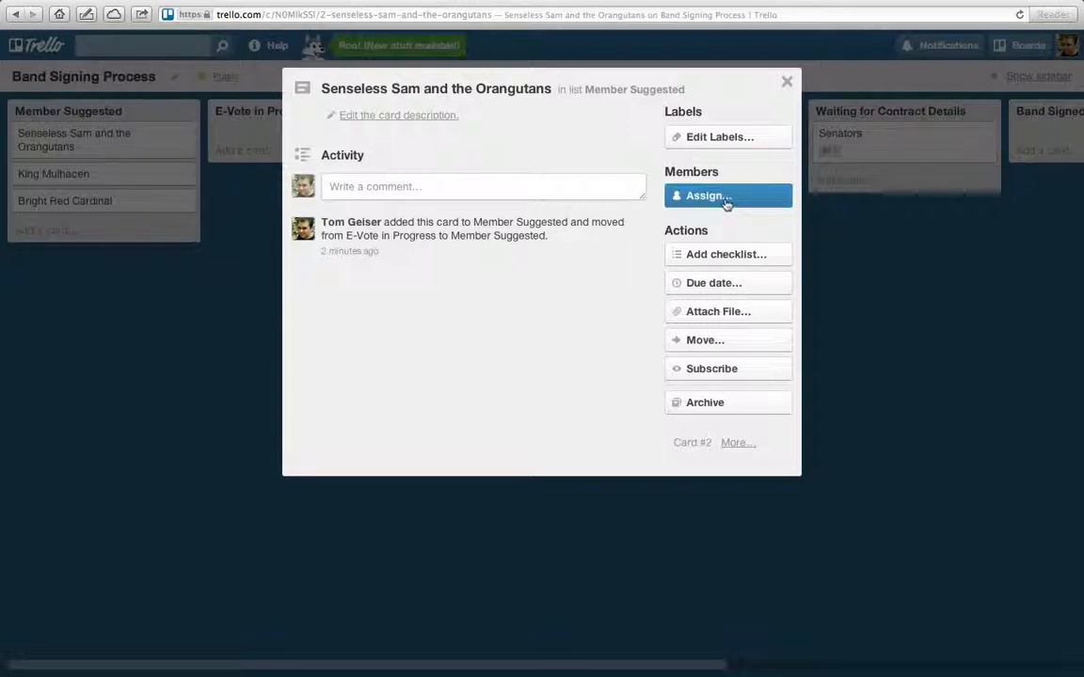
left_click(786, 83)
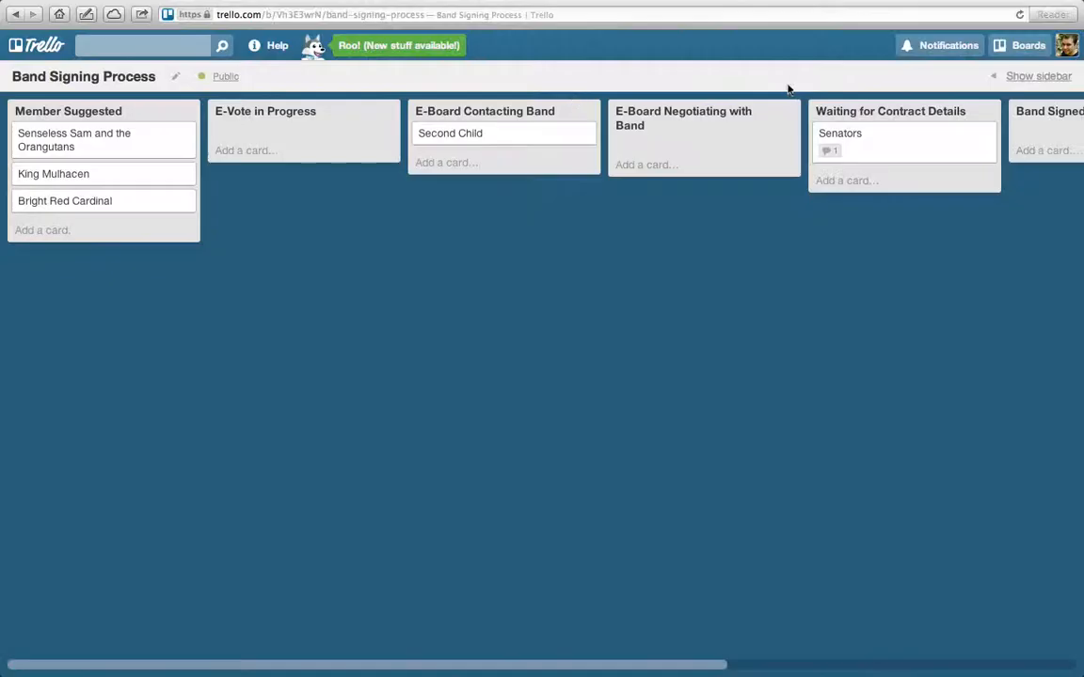
Step: Assign the board member with the initial S to the Bright Red Cardinal card
left_click(138, 206)
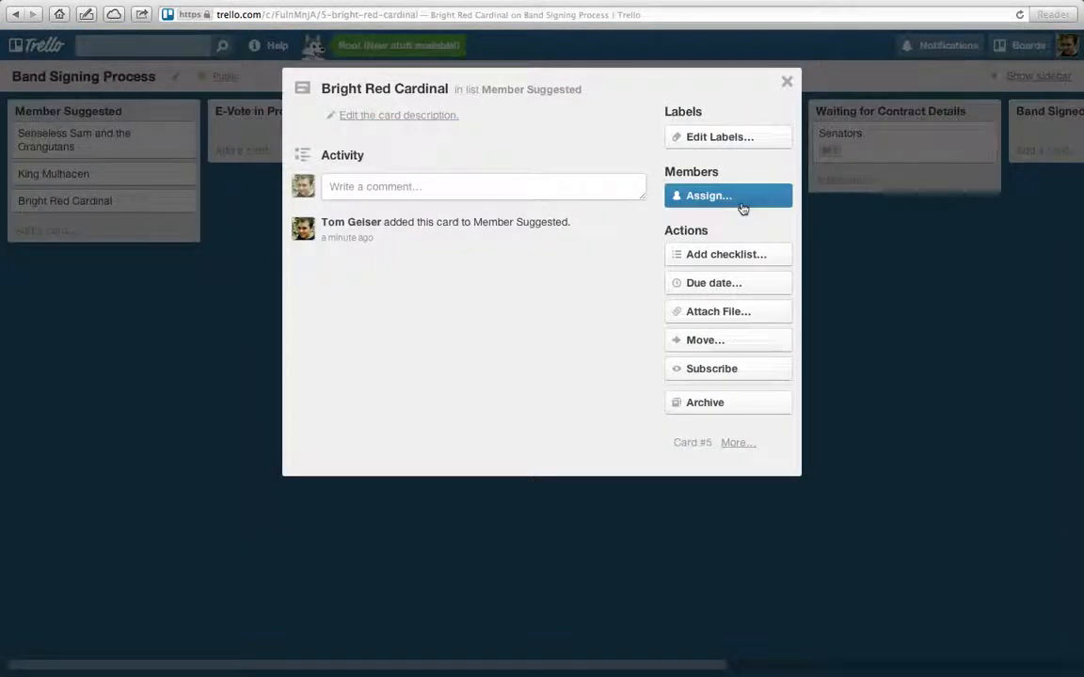
left_click(742, 209)
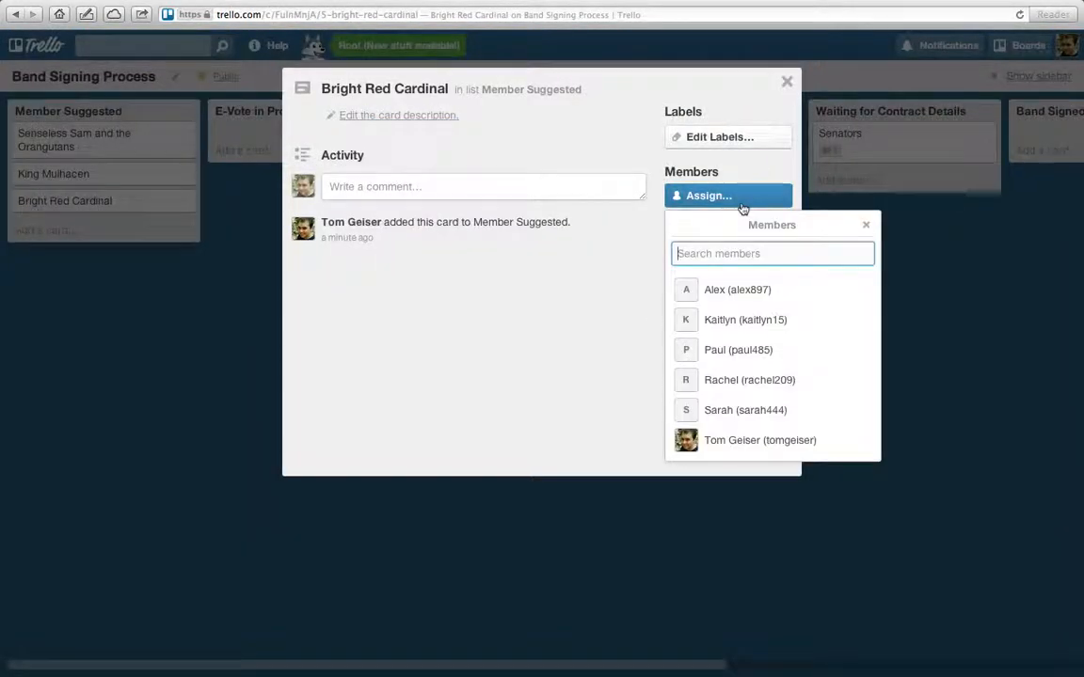
left_click(742, 412)
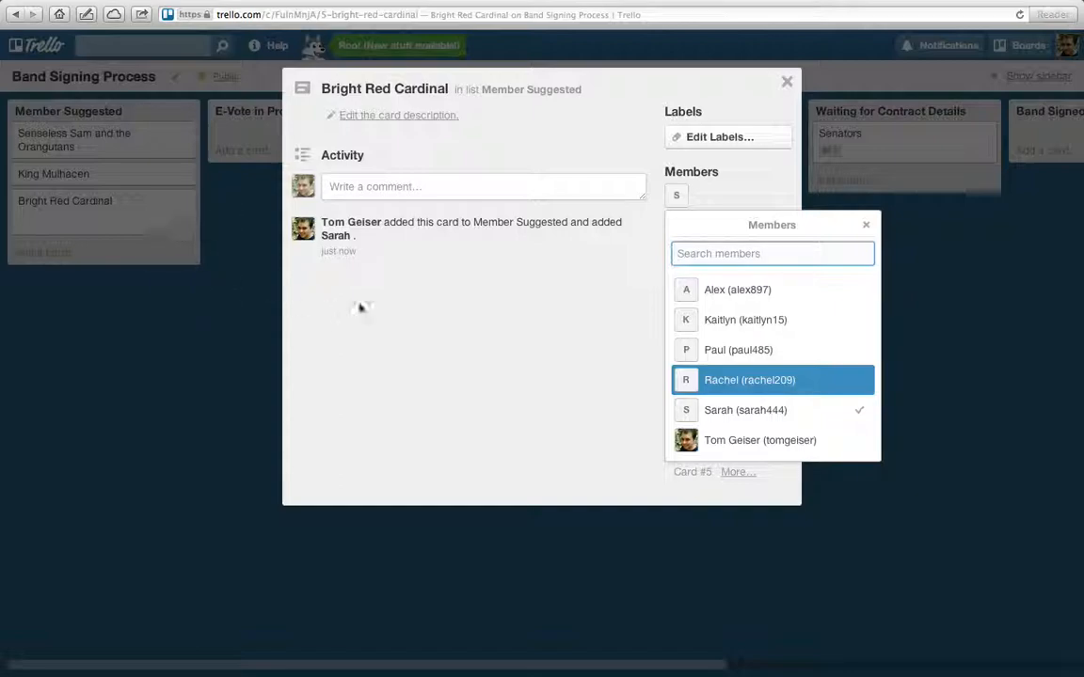
left_click(496, 292)
left_click(396, 191)
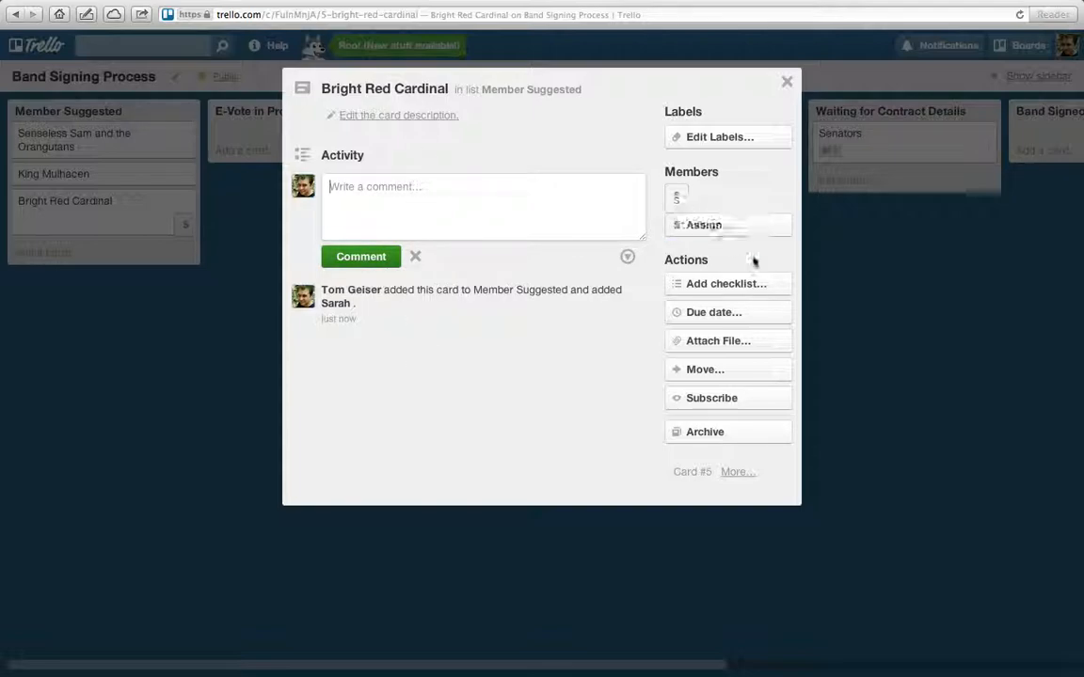
Step: Remove the assigned member from the Bright Red Cardinal card and close the card
left_click(707, 225)
left_click(772, 440)
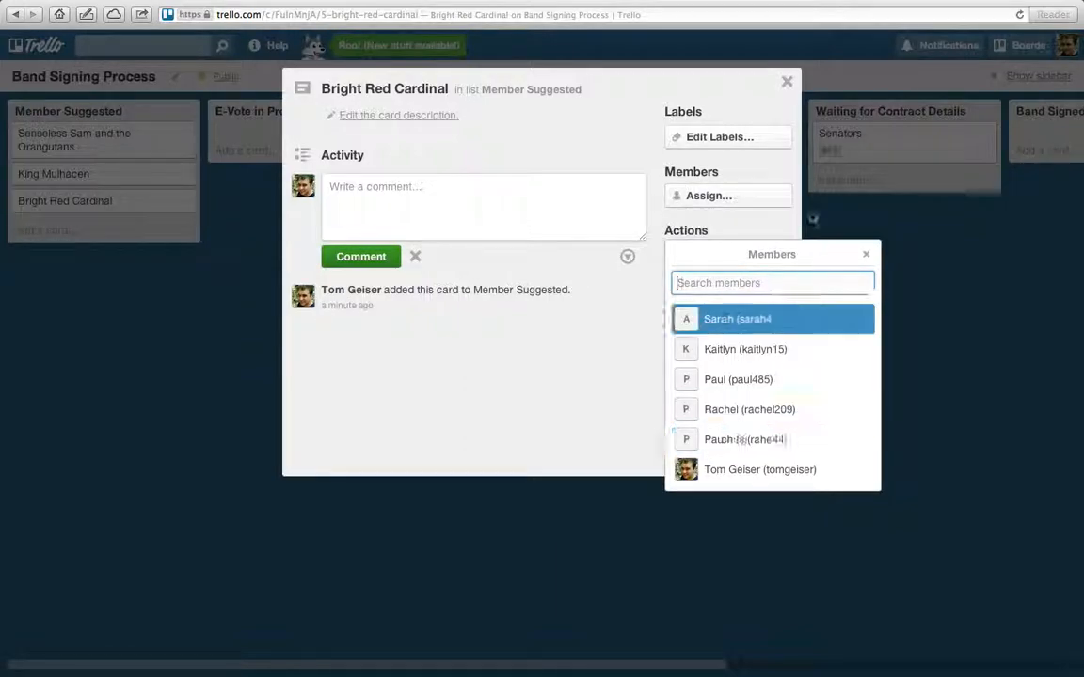
left_click(865, 254)
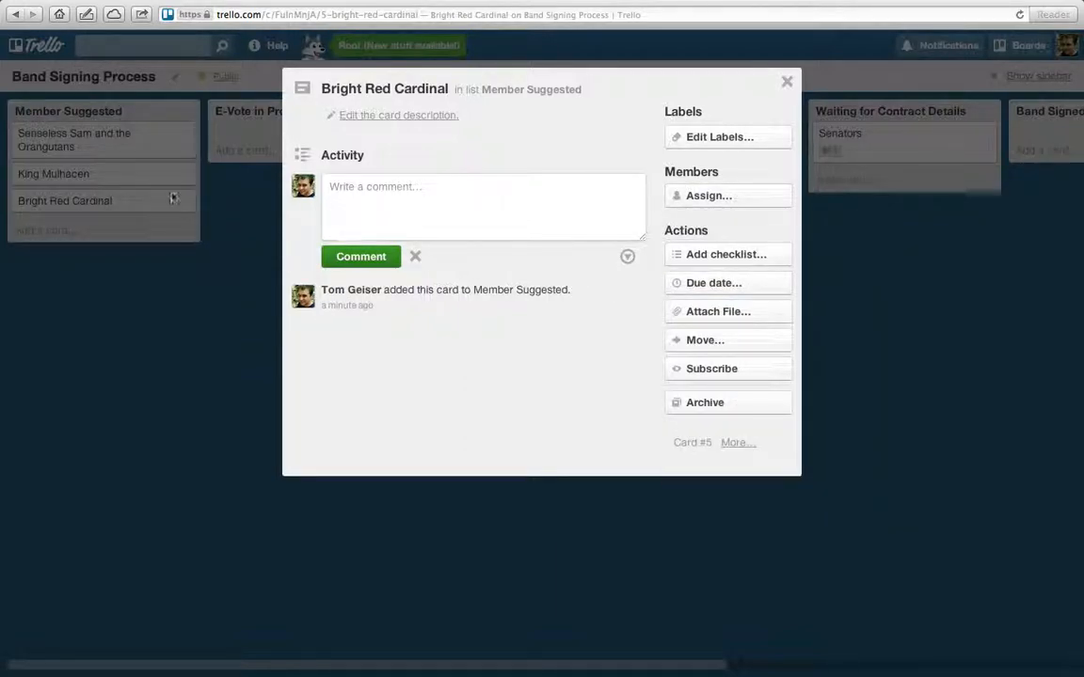
left_click(788, 84)
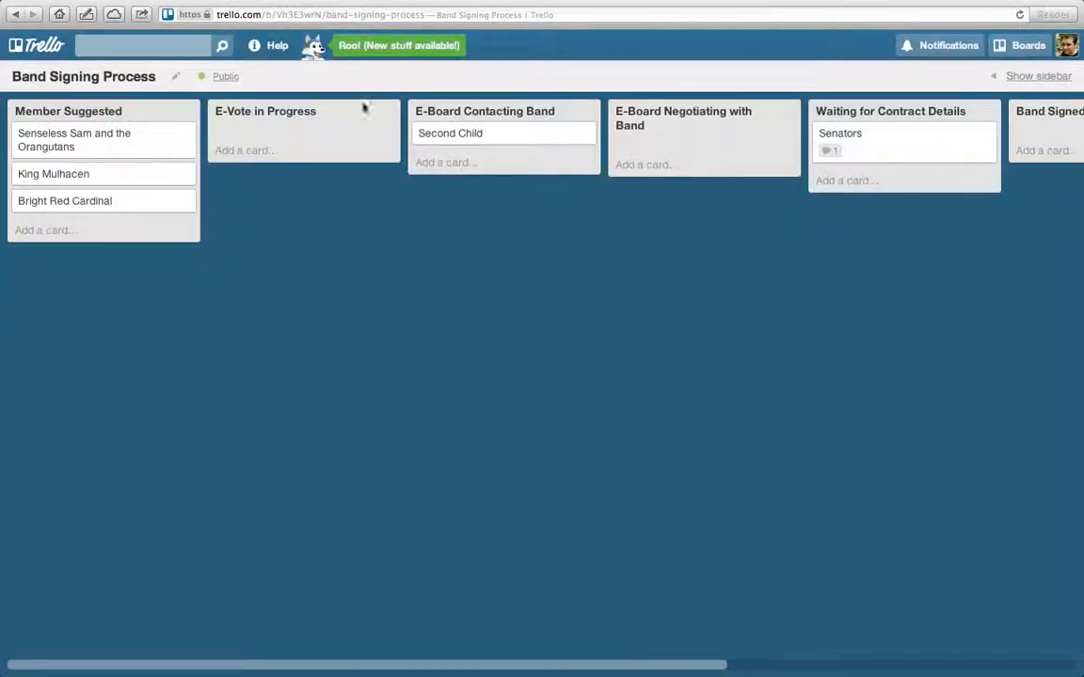